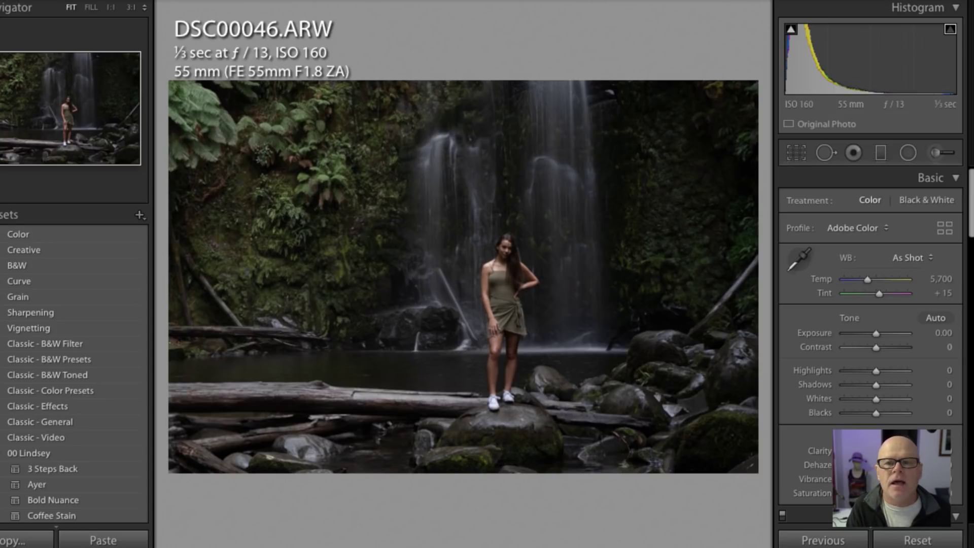
Nudge the Blacks slider just above zero to +1.
left_click_drag(314, 10, 316, 15)
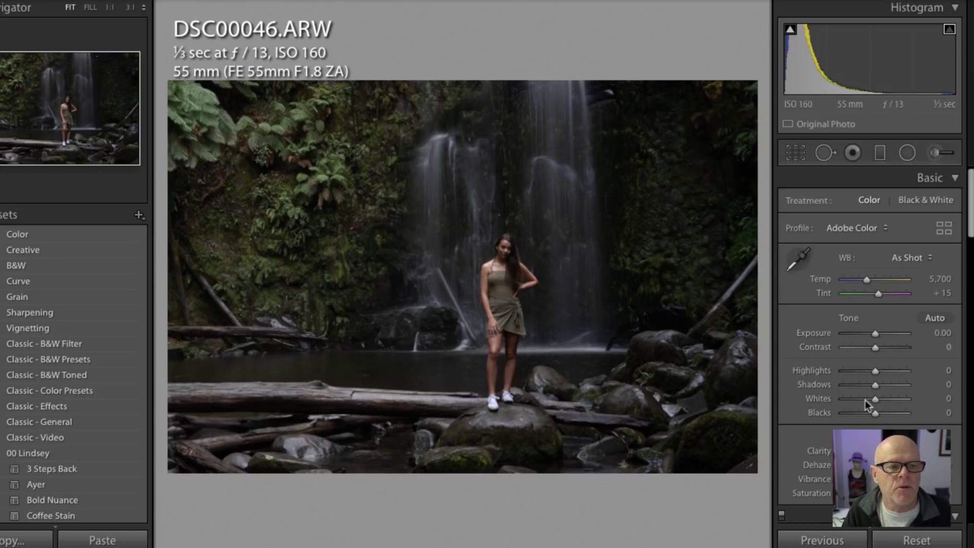
Set Blacks +74, Shadows −28, Highlights −79, and settle Whites at +47.
mouse_move(878, 414)
left_mouse_down()
mouse_move(917, 412)
mouse_move(891, 412)
mouse_move(901, 412)
mouse_move(863, 385)
mouse_move(881, 385)
mouse_move(857, 386)
mouse_move(867, 380)
left_mouse_up()
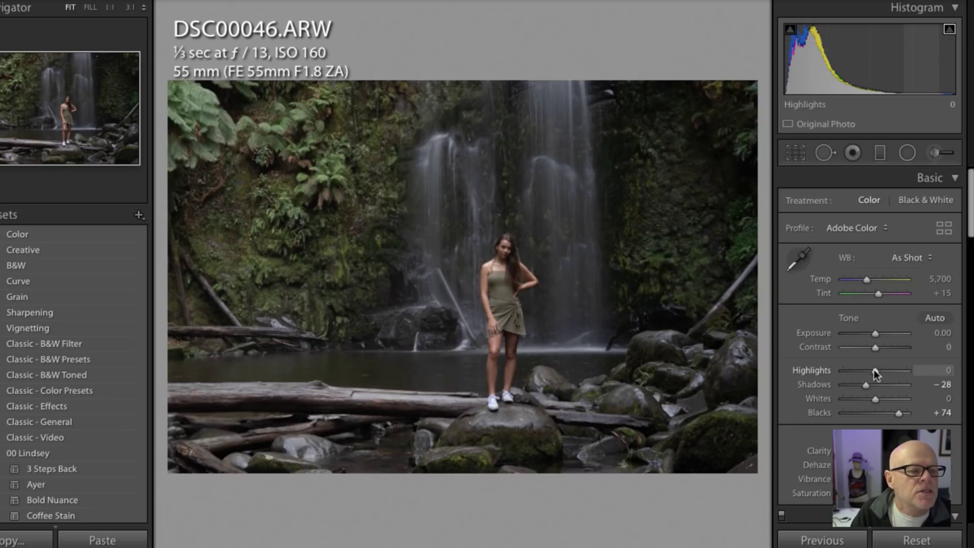
left_click_drag(874, 398, 892, 396)
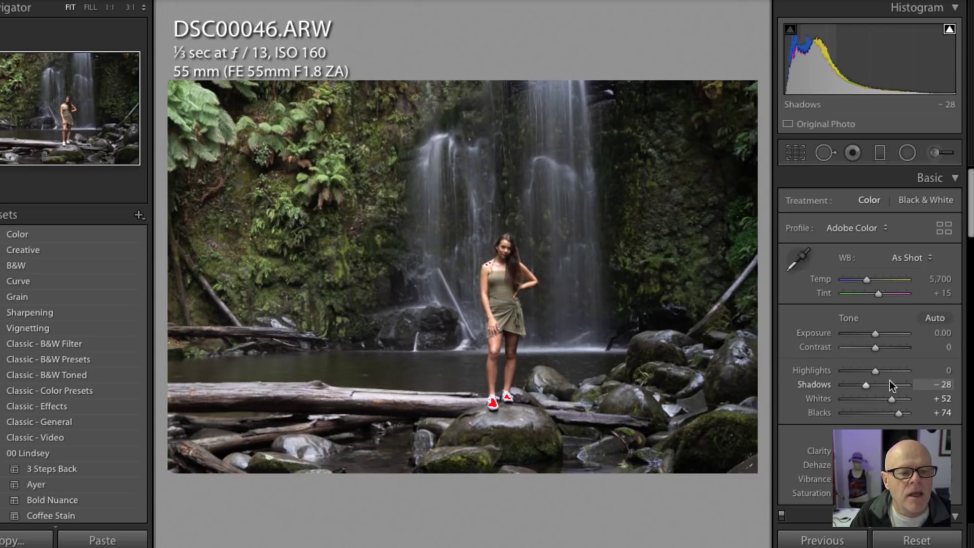
left_click_drag(876, 371, 854, 371)
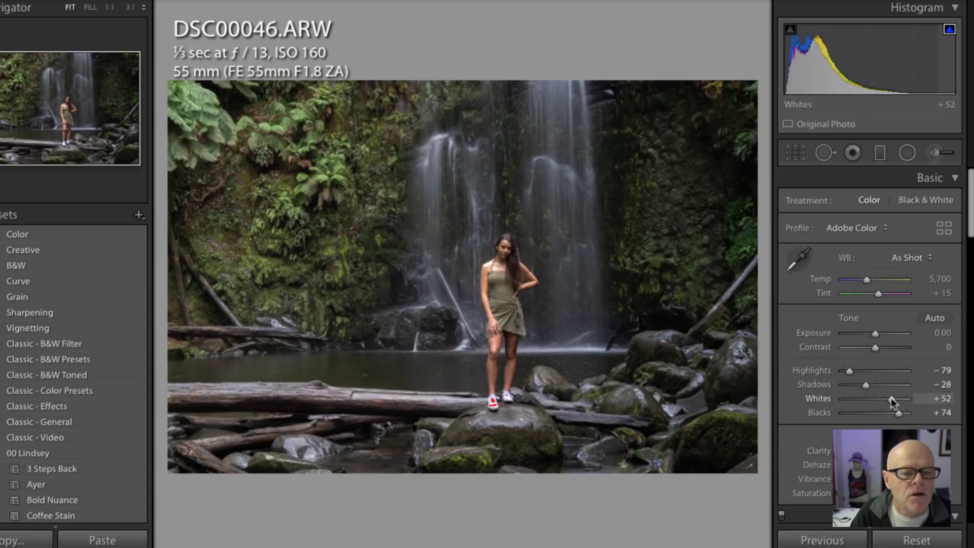
left_click_drag(892, 398, 888, 398)
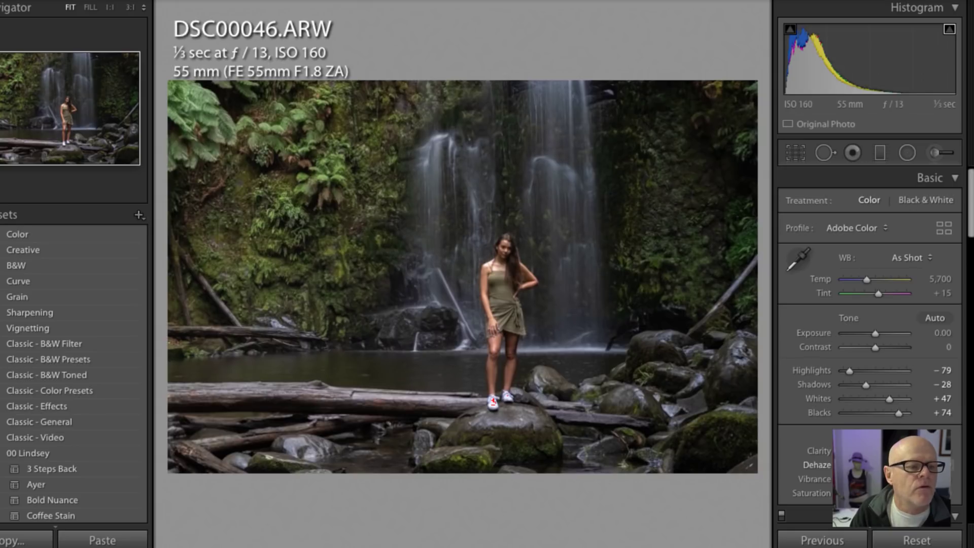
Zoom the loupe to 1:1 on the woman's face.
left_click(506, 252)
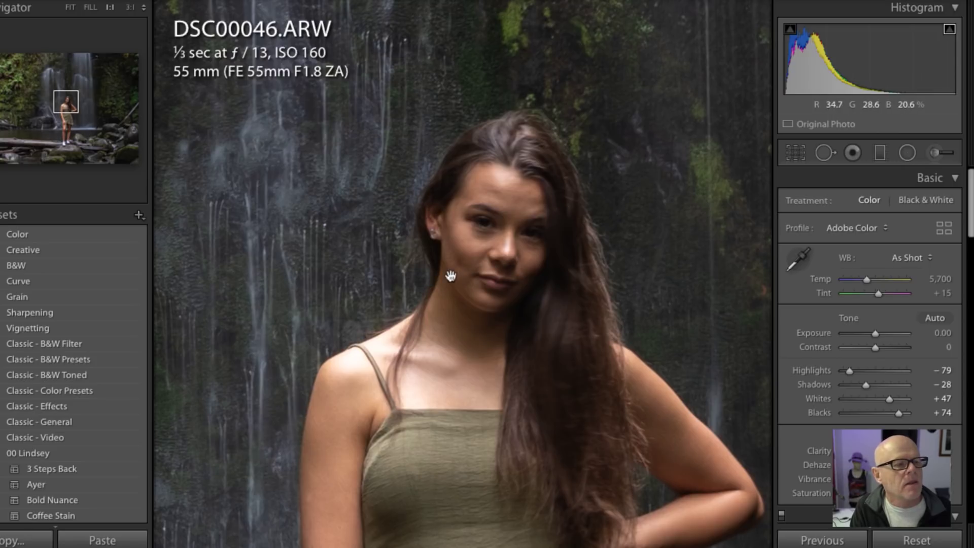
Zoom back out to fit the whole waterfall photo.
left_click(415, 270)
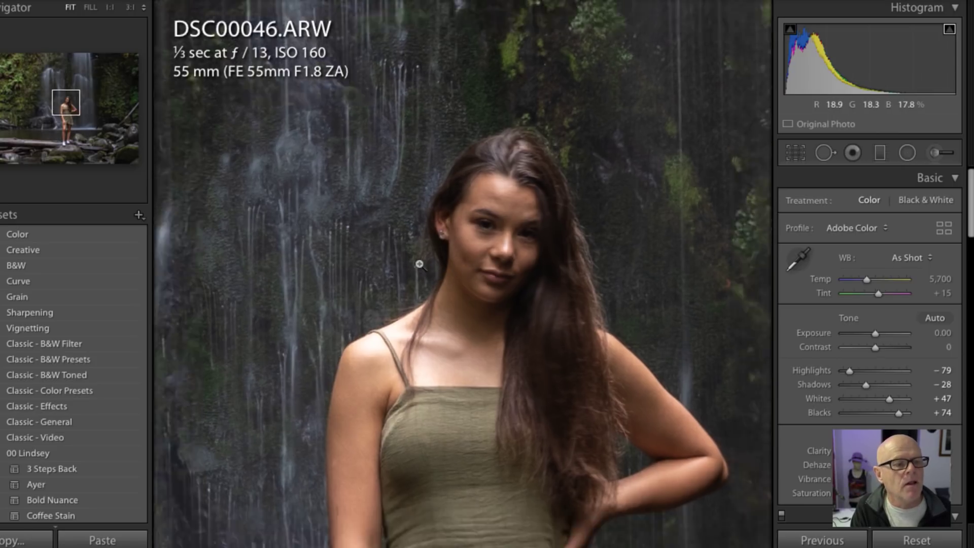